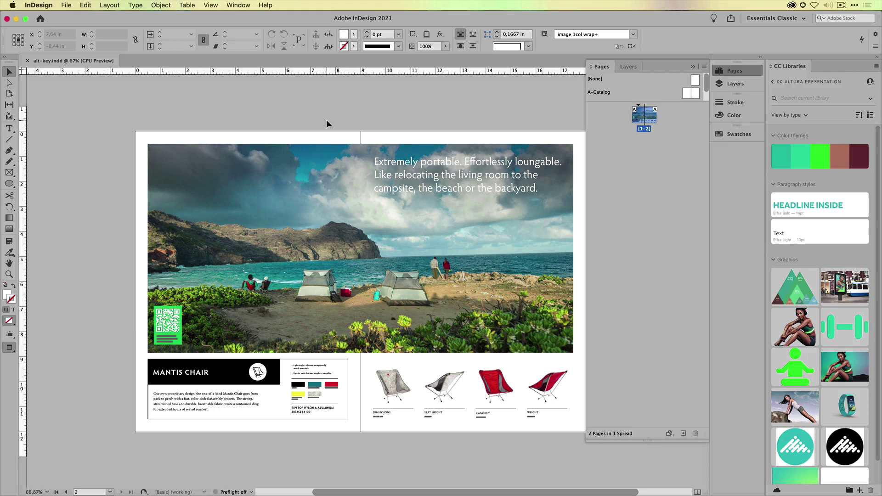
Collapse the page overview and bring the whole catalog spread into view.
click(735, 71)
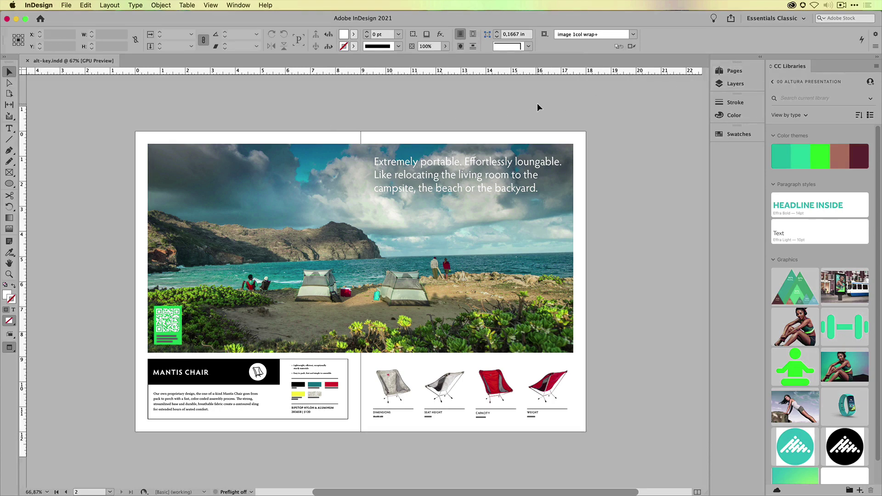
scroll(403, 228, up, 1)
scroll(402, 248, right, 2)
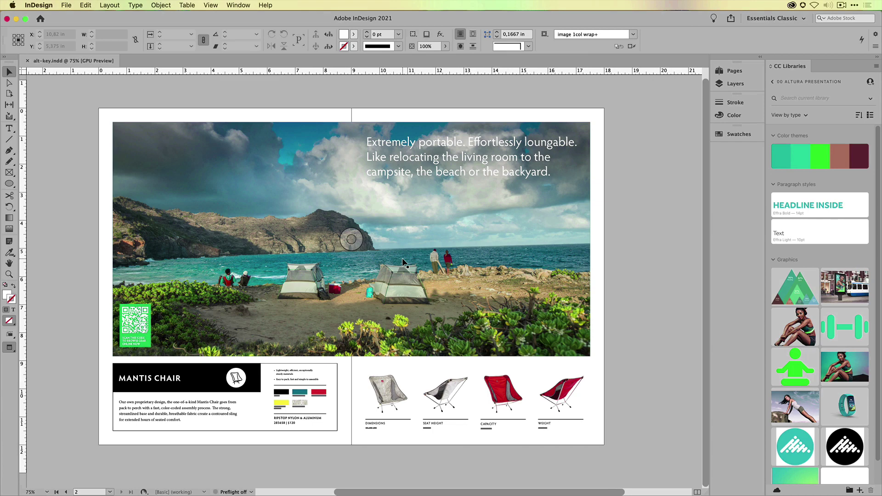
scroll(342, 347, left, 1)
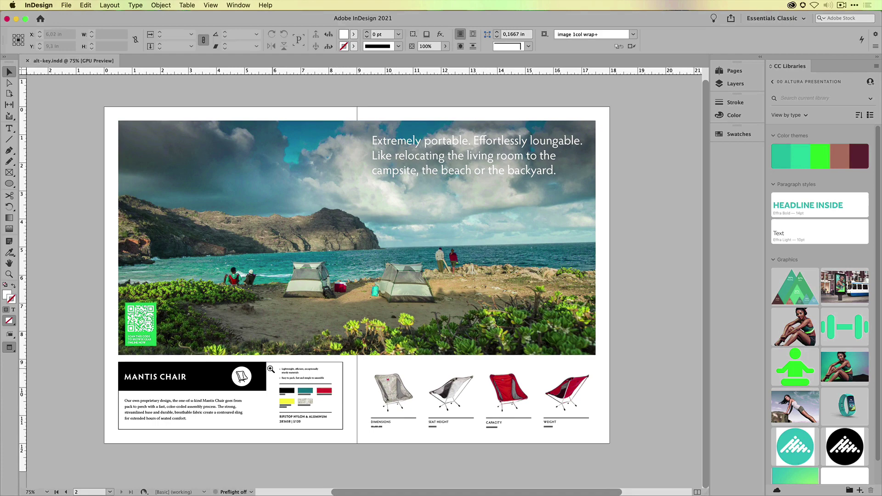
Turn off preview mode to show frame edges and hidden characters, and place the text cursor in the Mantis Chair's first bullet paragraph.
drag(271, 369, 360, 395)
scroll(360, 396, up, 8)
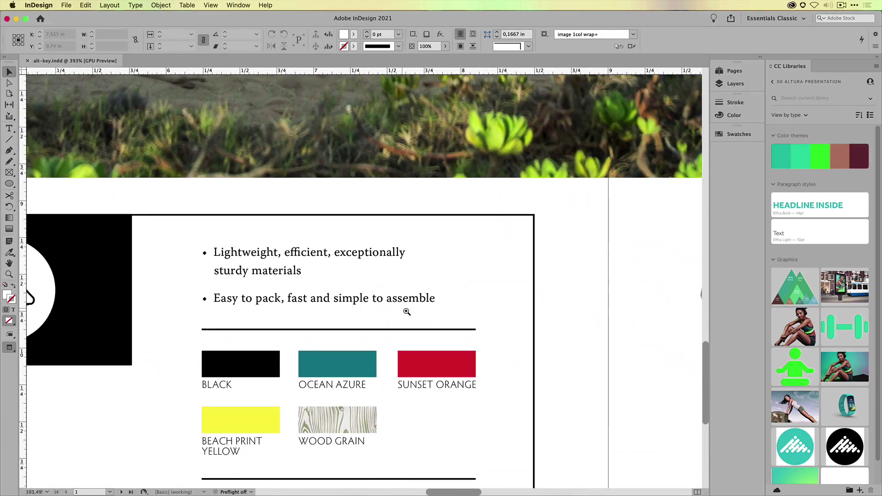
drag(234, 254, 444, 286)
key(w)
double_click(248, 189)
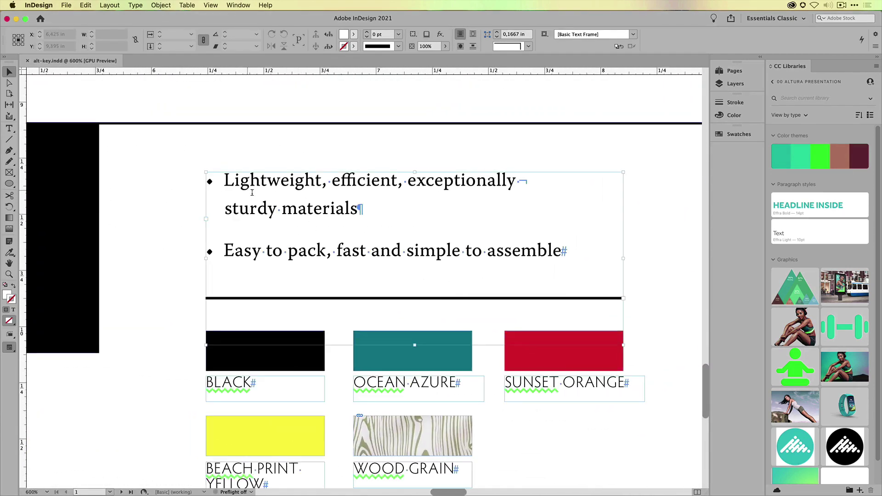
drag(297, 214, 225, 187)
drag(352, 252, 244, 191)
click(292, 189)
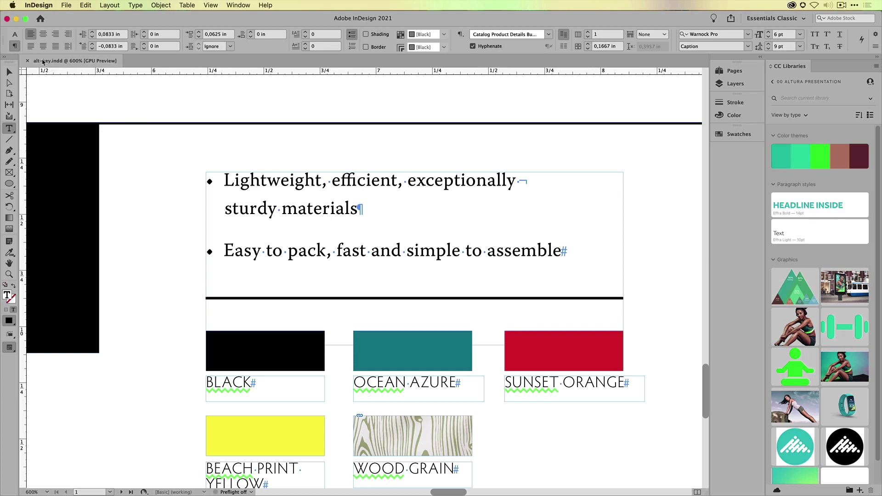
Examine the Bullets and Numbering settings of the first bullet paragraph and close them without changes.
click(13, 33)
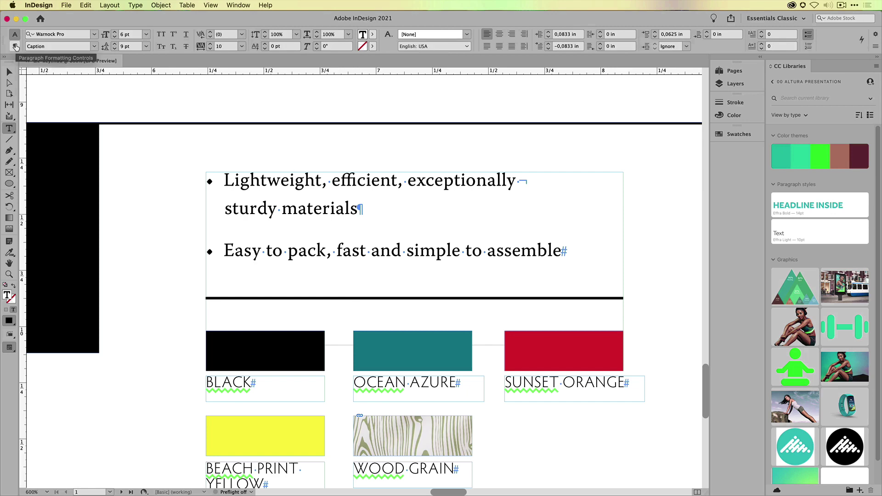
click(14, 46)
click(876, 46)
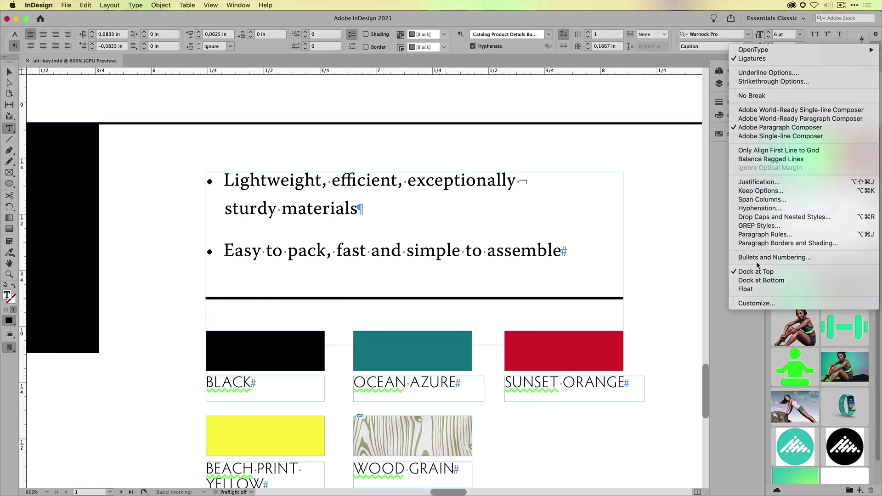
click(775, 257)
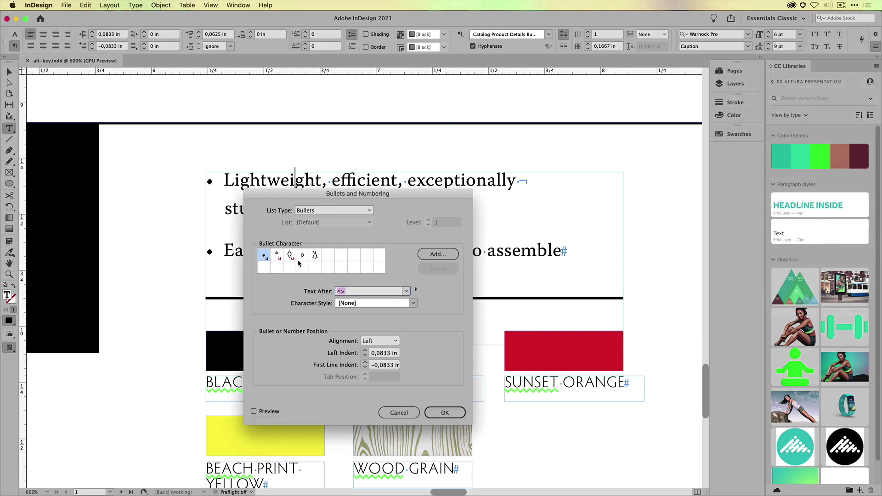
click(406, 417)
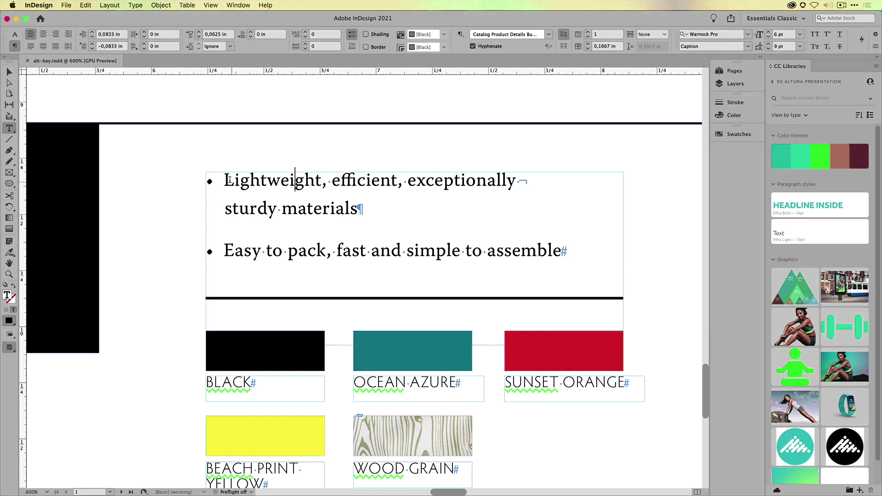
Select both bullet paragraphs in the Mantis Chair list and switch their bulleted list formatting off and on again.
drag(224, 180, 565, 262)
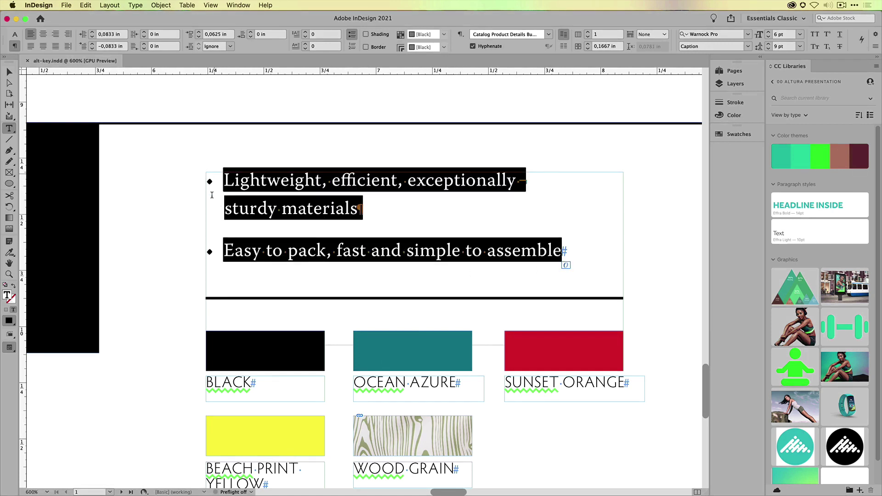
scroll(213, 200, up, 1)
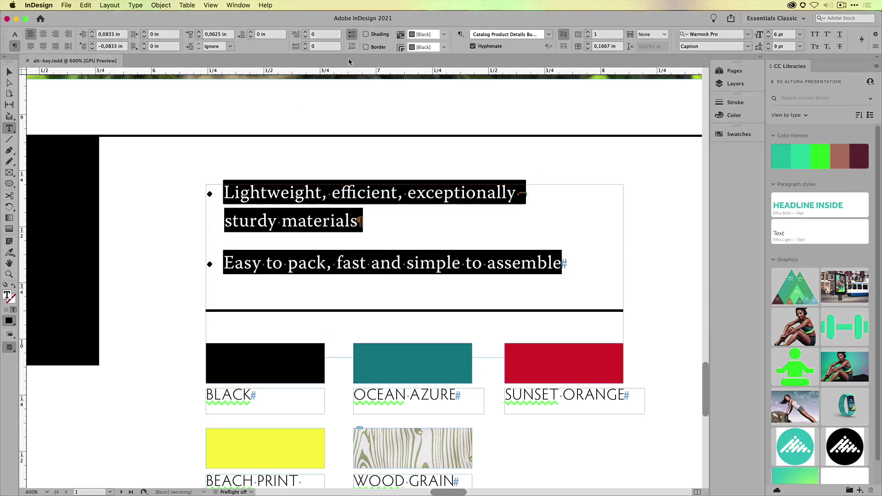
click(352, 35)
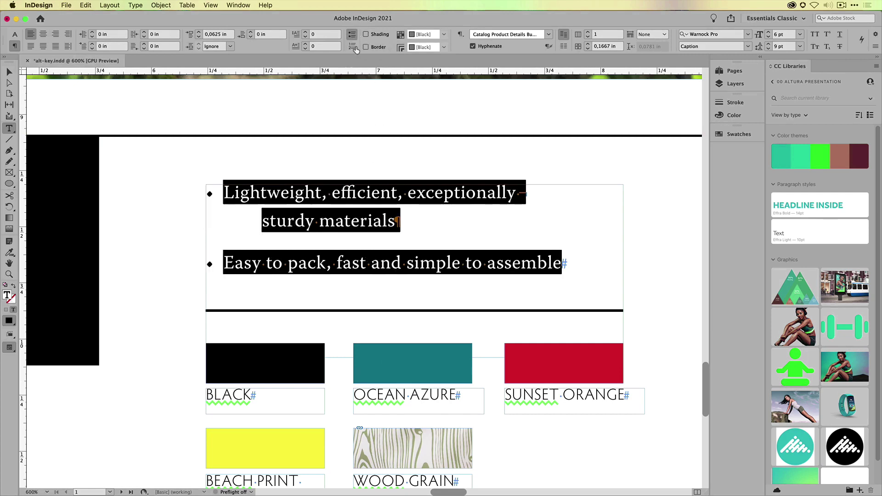
click(352, 35)
Change the bullet character of both selected paragraphs to the asterisk in the Bullets and Numbering settings.
alt+click(351, 41)
drag(355, 189, 448, 124)
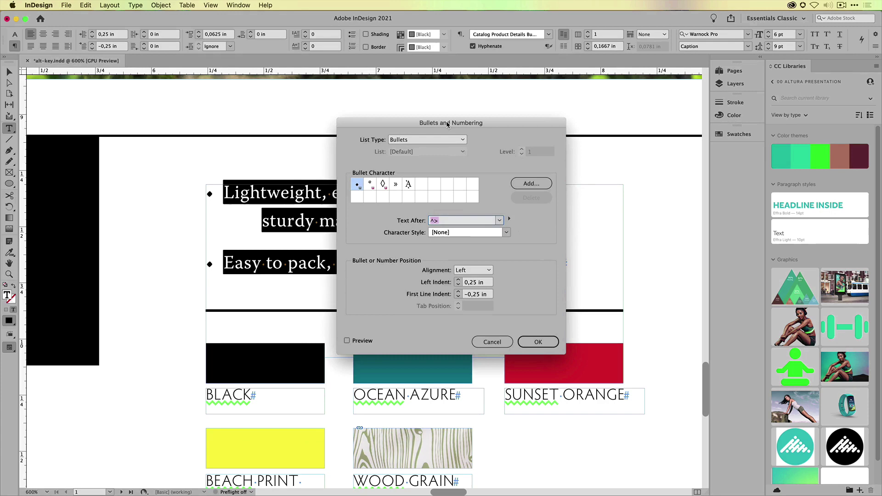
click(370, 186)
click(538, 342)
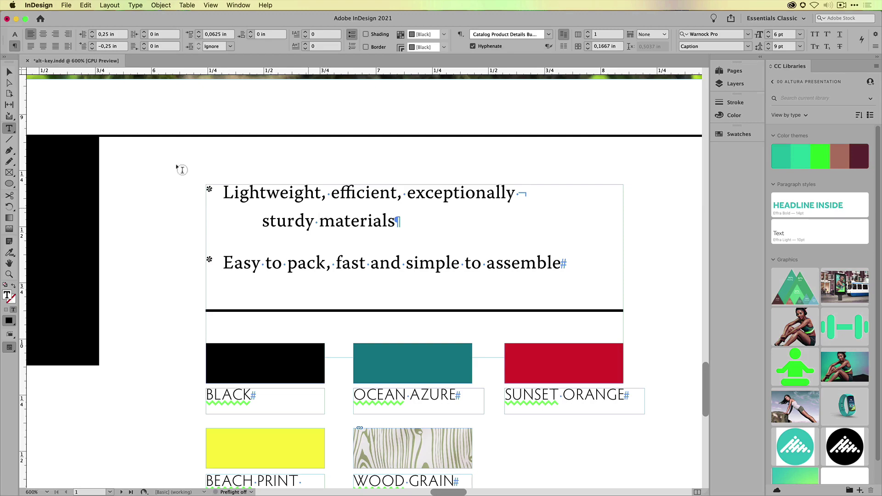
Go to the description paragraph below the Mantis Chair heading and select its text through to the end.
click(9, 72)
alt+super+click(409, 233)
alt+super+click(409, 234)
alt+super+click(410, 234)
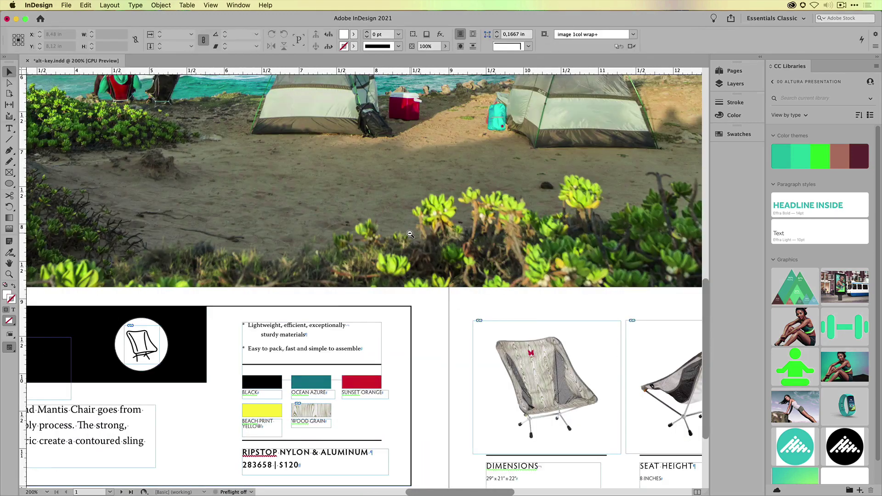
drag(227, 394, 487, 196)
drag(294, 299, 372, 286)
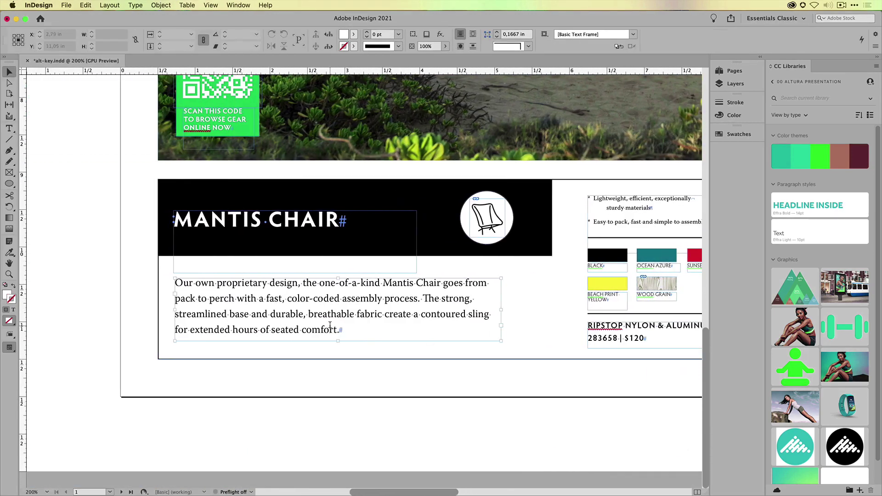
double_click(339, 329)
drag(340, 330, 158, 272)
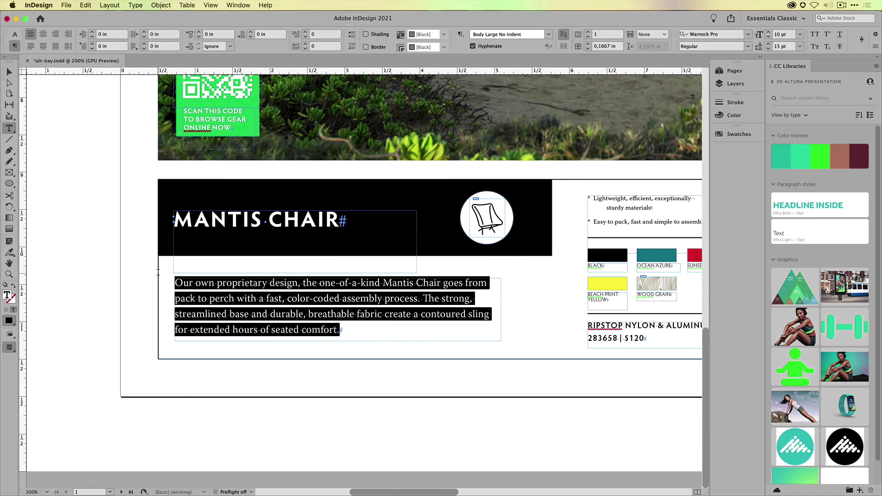
click(316, 300)
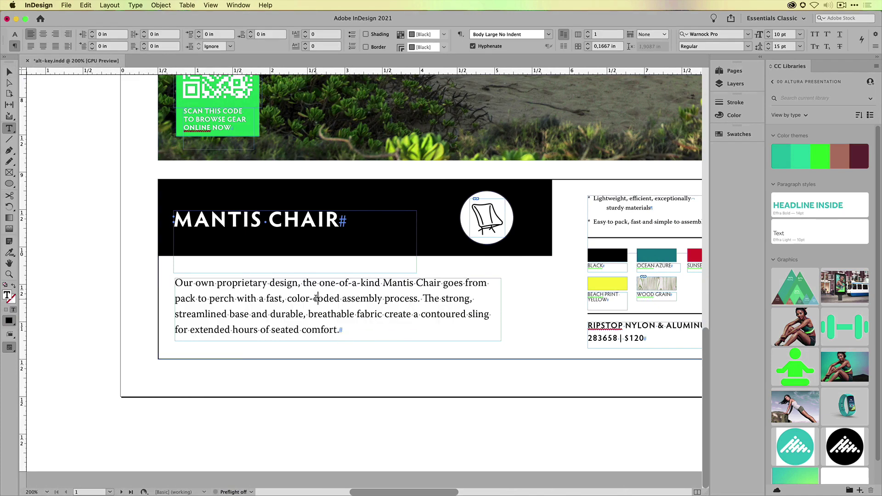
drag(341, 330, 298, 299)
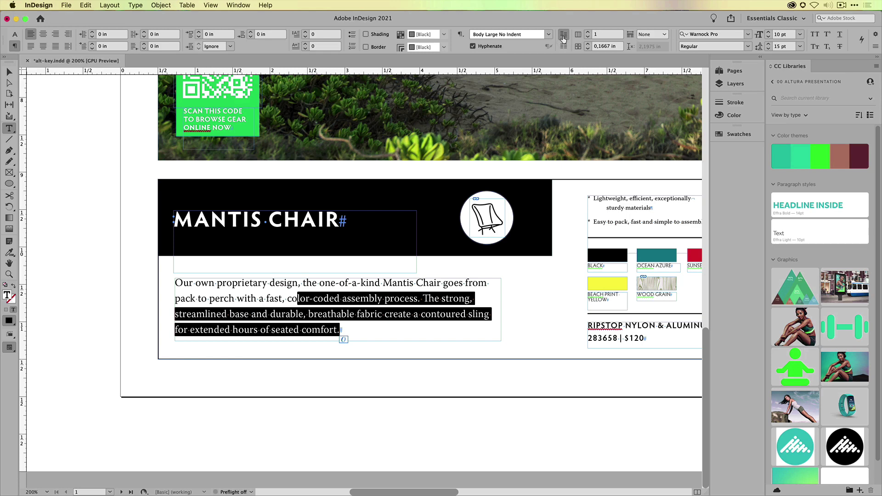
click(14, 34)
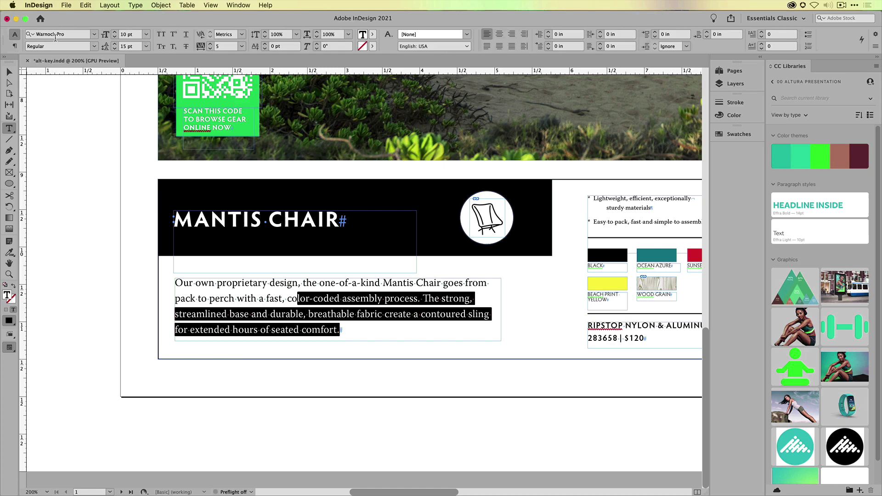
drag(134, 47, 121, 48)
click(229, 283)
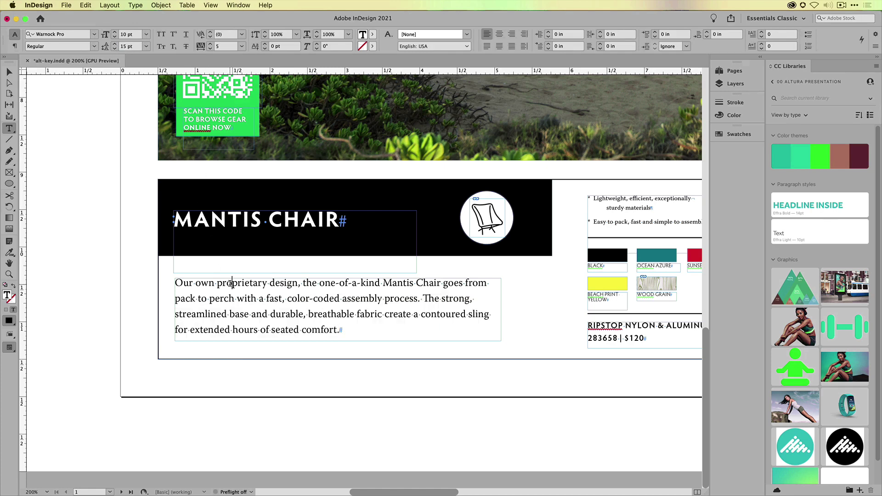
click(42, 6)
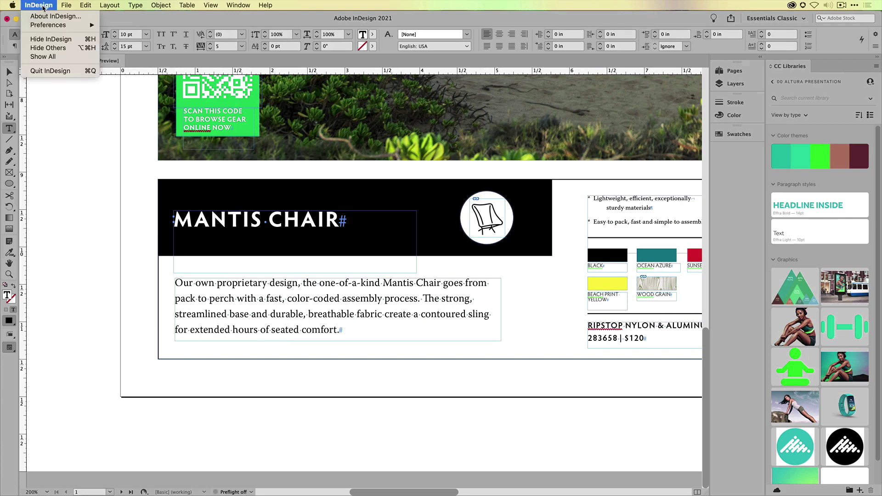
mouse_move(45, 28)
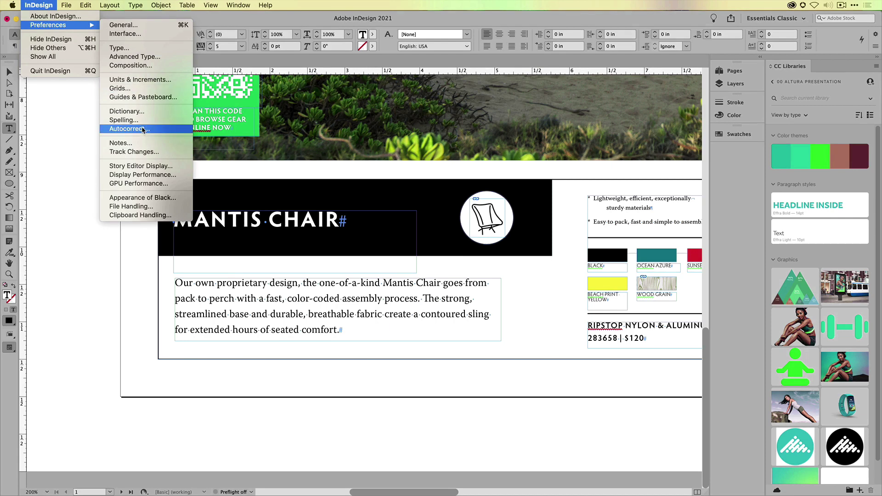
click(314, 314)
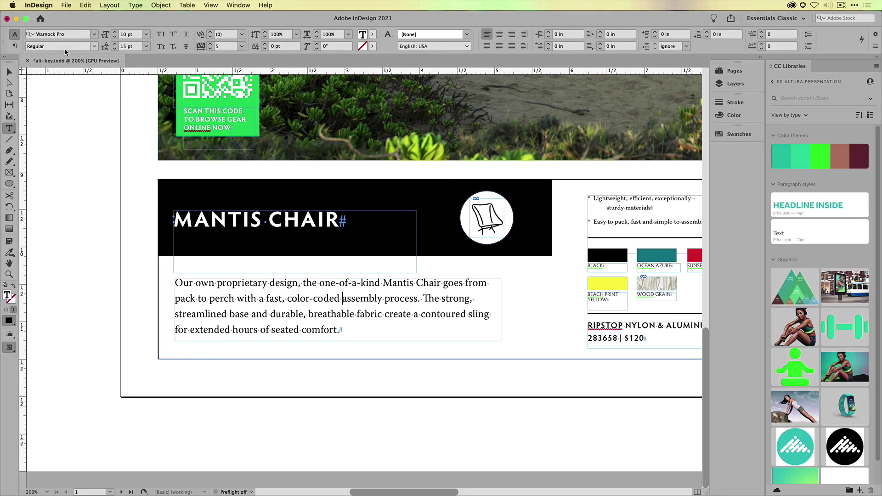
Open the Grids preferences from the description's baseline grid alignment option, examine the baseline increment, and cancel.
click(14, 46)
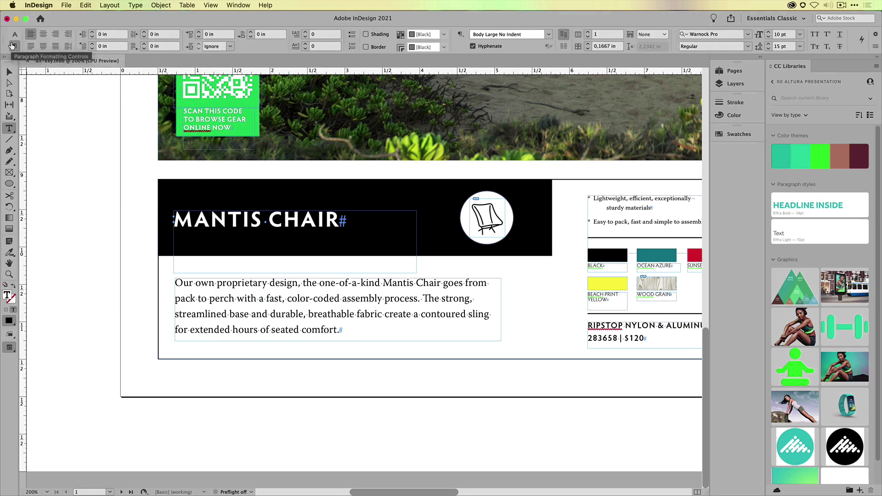
click(563, 35)
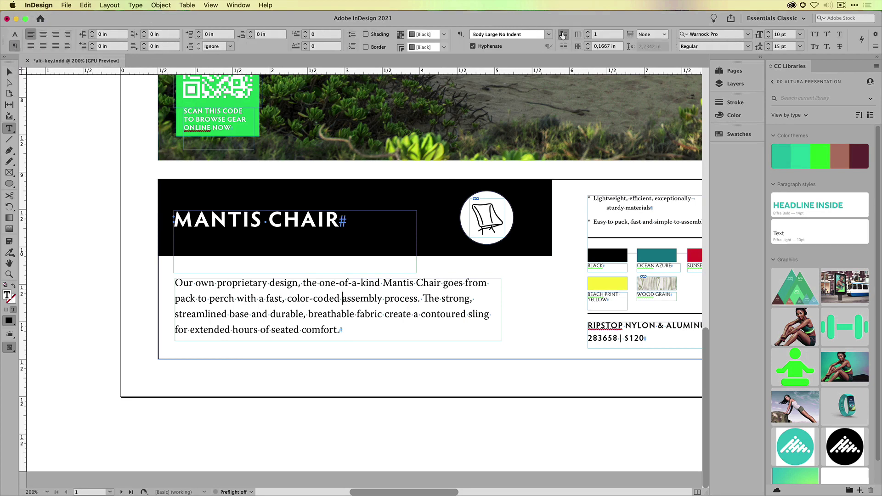
alt+click(563, 35)
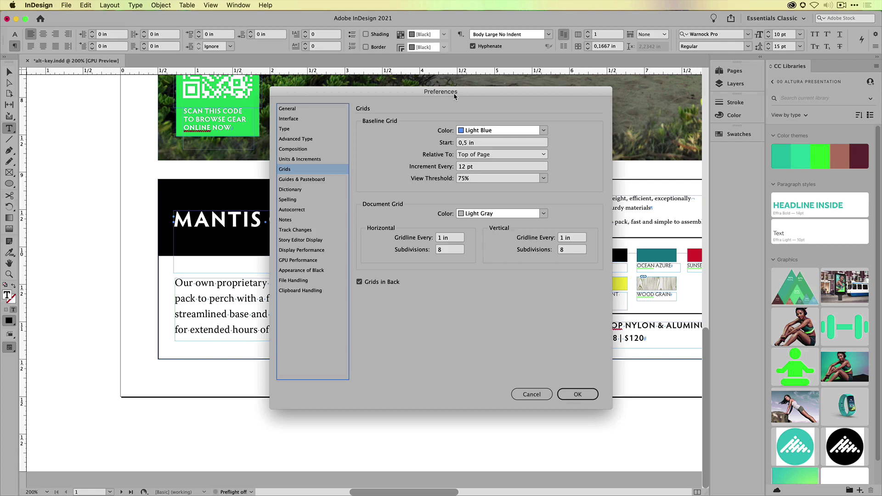
triple_click(477, 167)
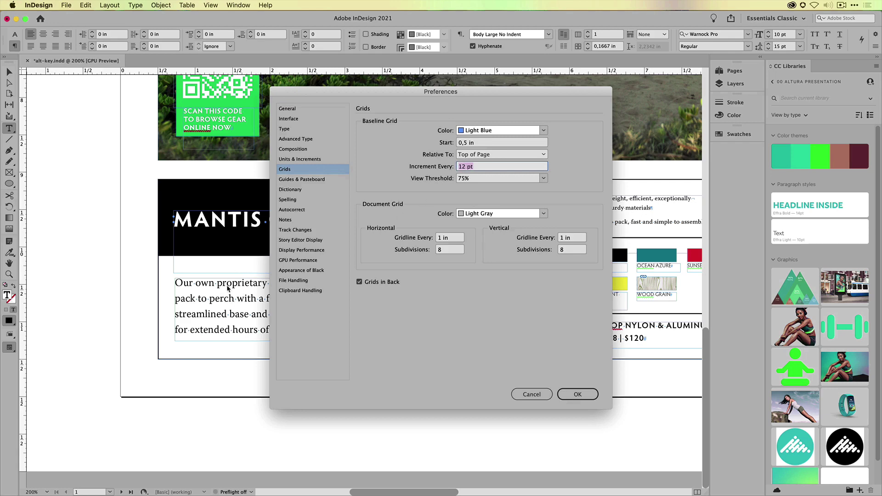
click(530, 394)
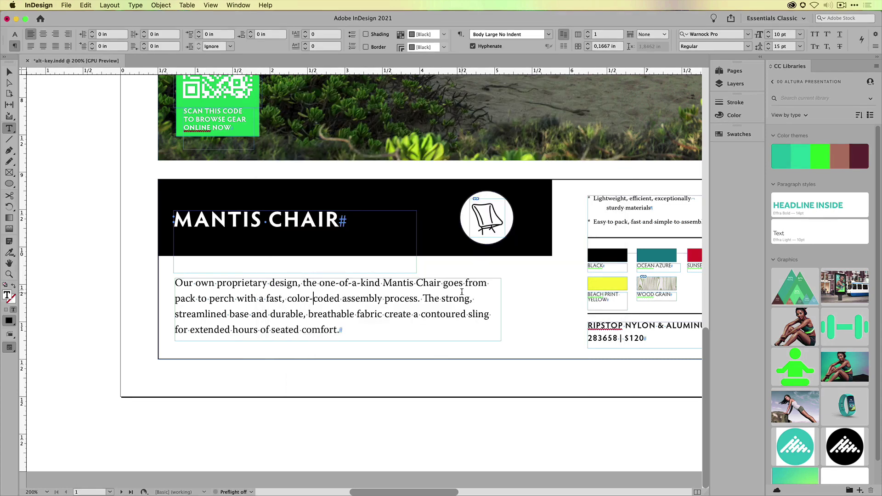
Move the green rectangle behind the QR code up and slightly right, to about X 1.44 in, Y 7.04 in.
scroll(462, 292, right, 3)
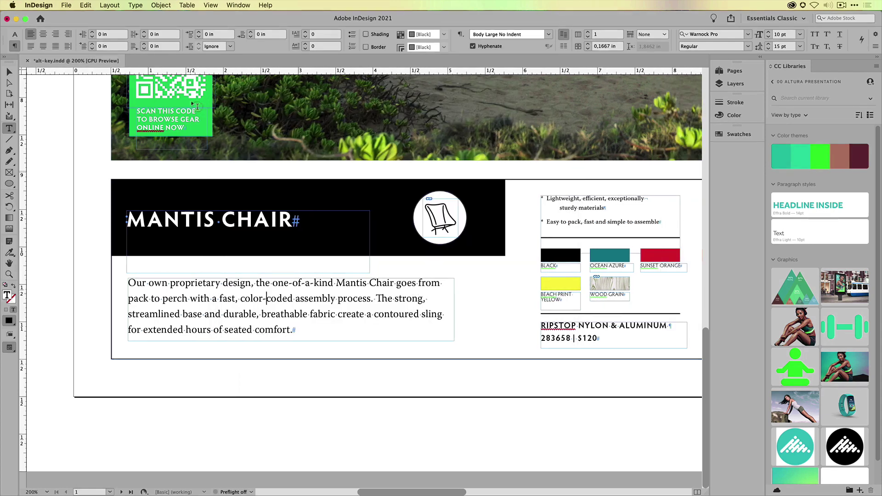
click(9, 72)
click(497, 279)
key(super+1)
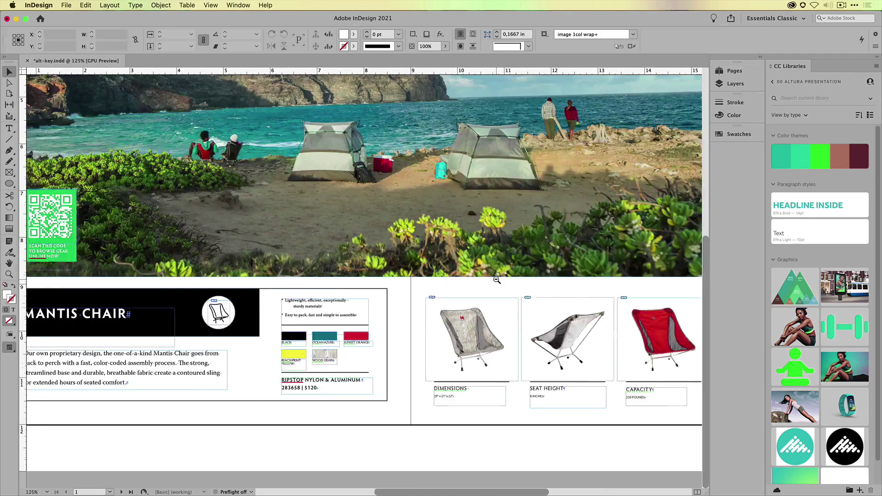
drag(402, 211, 560, 218)
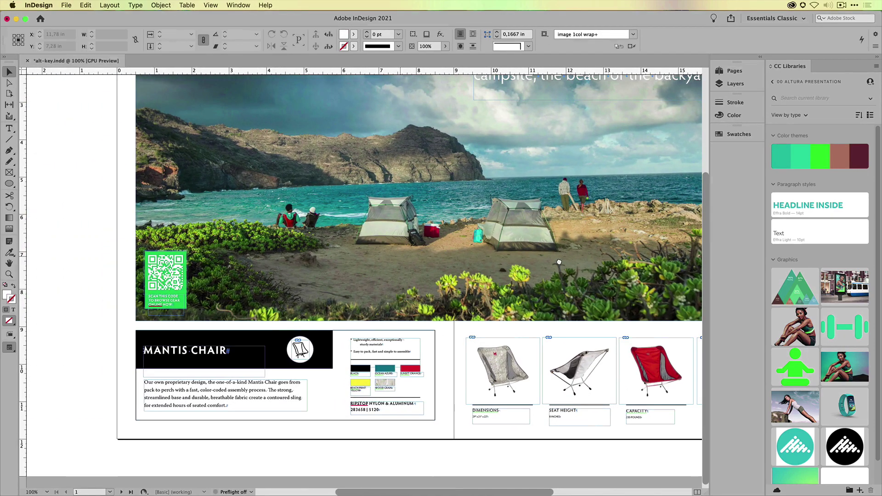
click(204, 308)
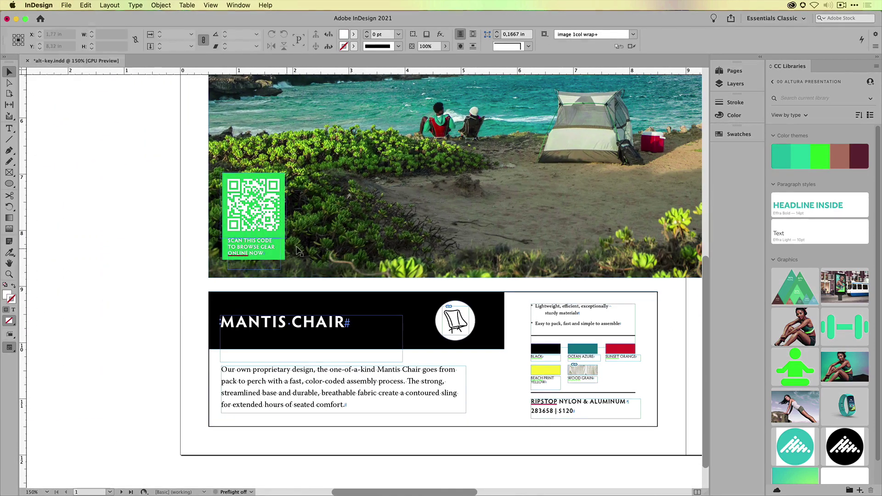
click(285, 252)
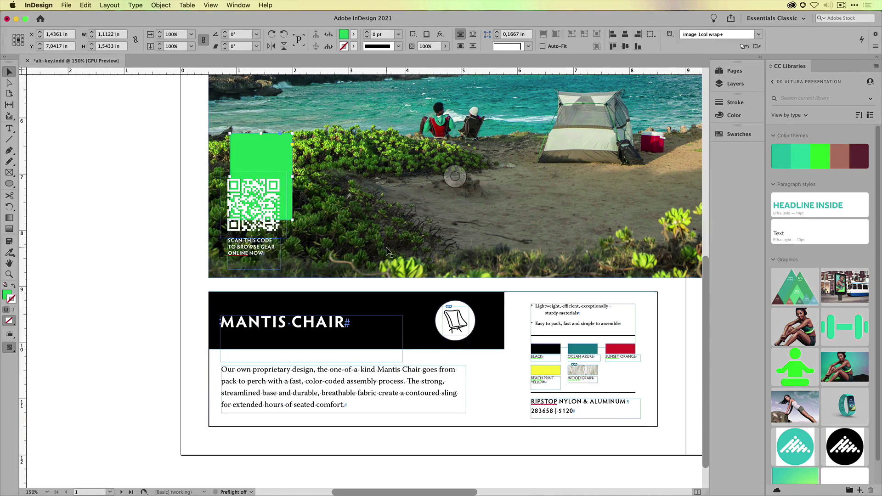
Apply a drop shadow to the green rectangle behind the QR code, examine its settings in the Effects dialog, and cancel the dialog.
click(427, 34)
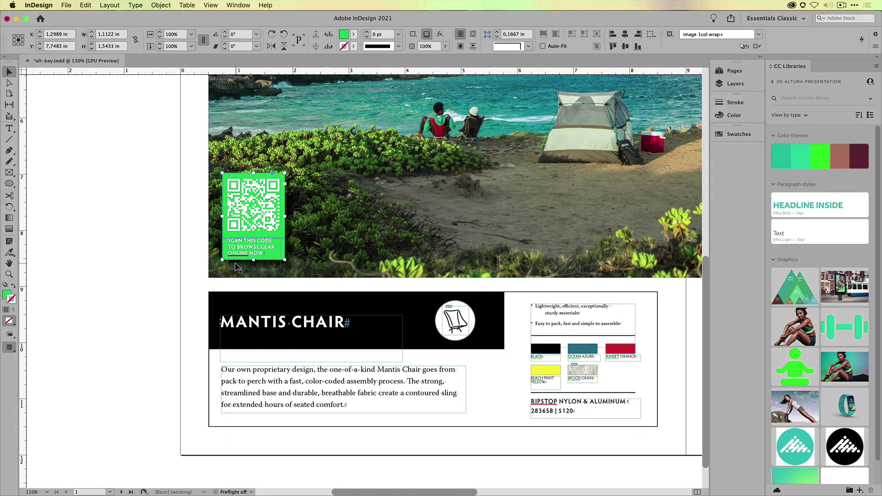
key(alt)
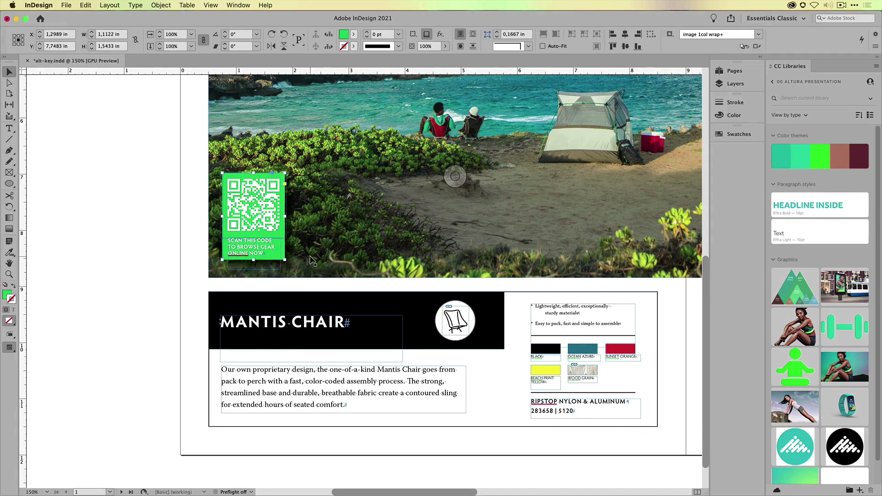
alt+click(426, 35)
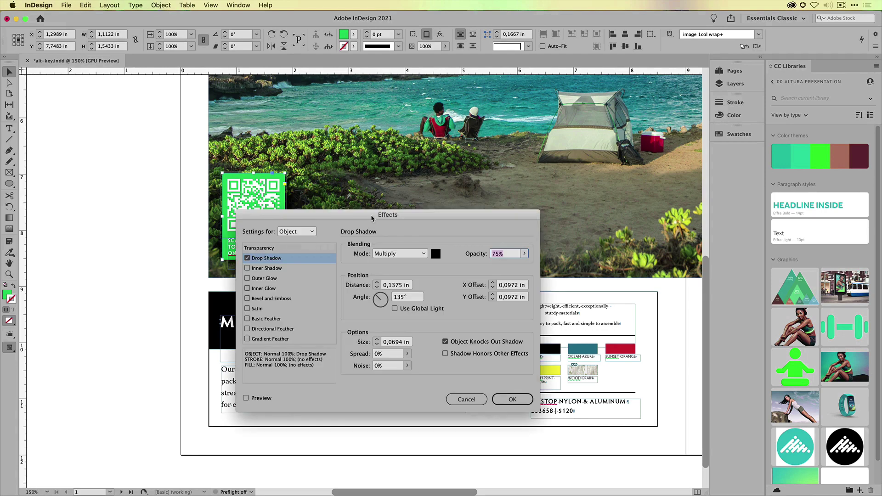
drag(372, 217, 480, 133)
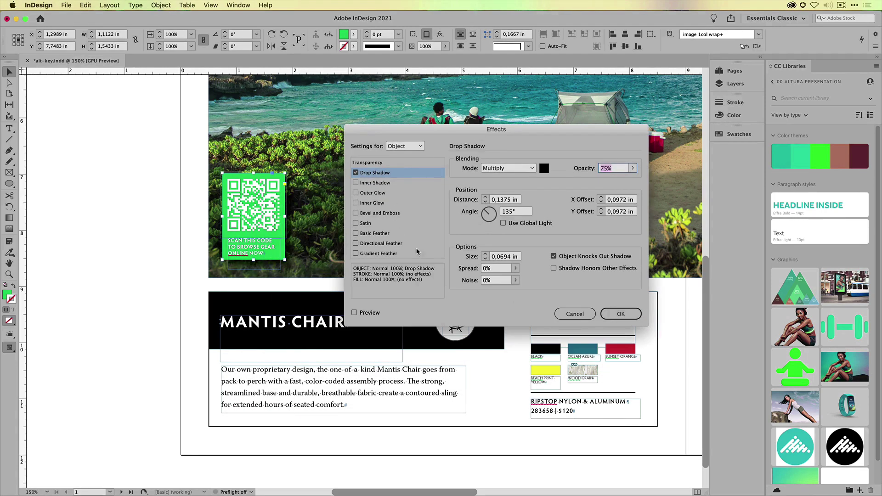
click(574, 313)
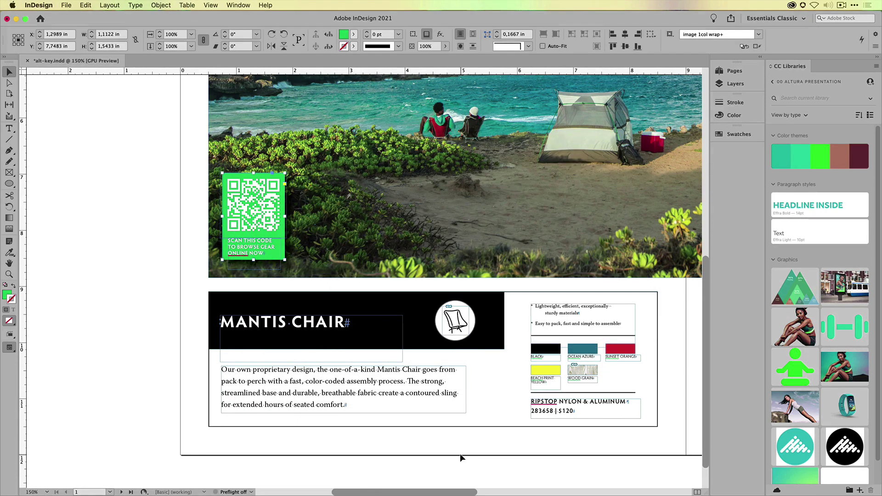
Go to the dimensions text below the wood grain chair image and select the closing inch mark after 22.
click(459, 453)
scroll(600, 418, right, 5)
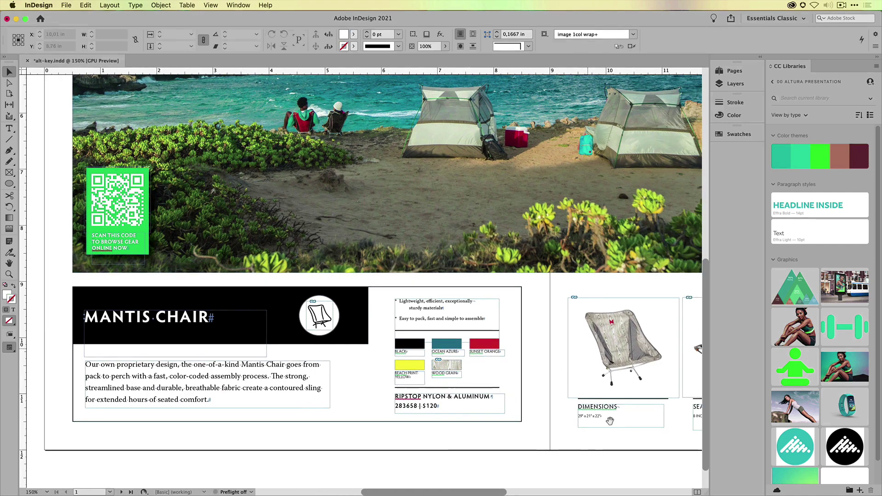
scroll(533, 394, right, 2)
drag(533, 393, 781, 434)
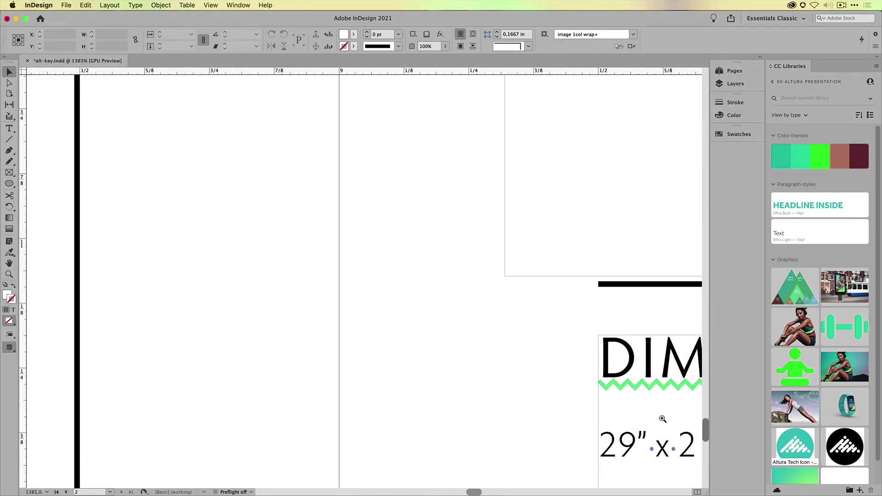
drag(610, 401, 320, 214)
double_click(444, 234)
drag(426, 239, 413, 239)
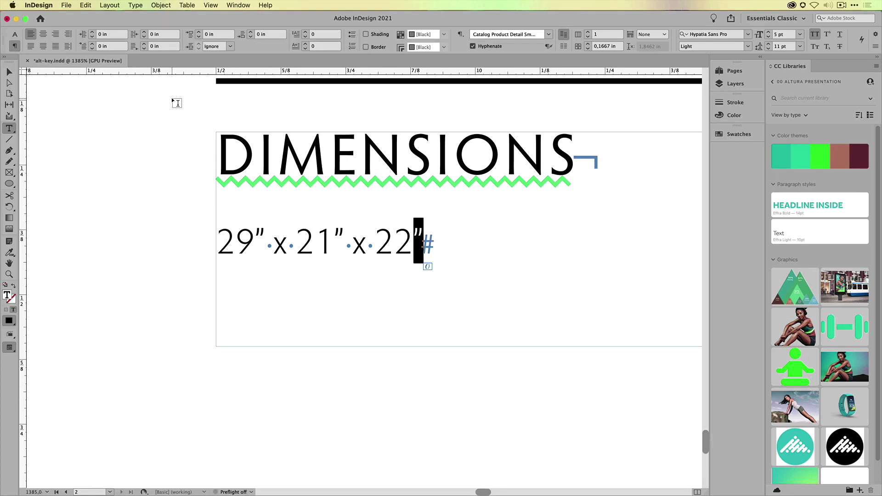
Open the Advanced Type preferences from the superscript character option, examine the superscript size and position, and cancel.
click(15, 34)
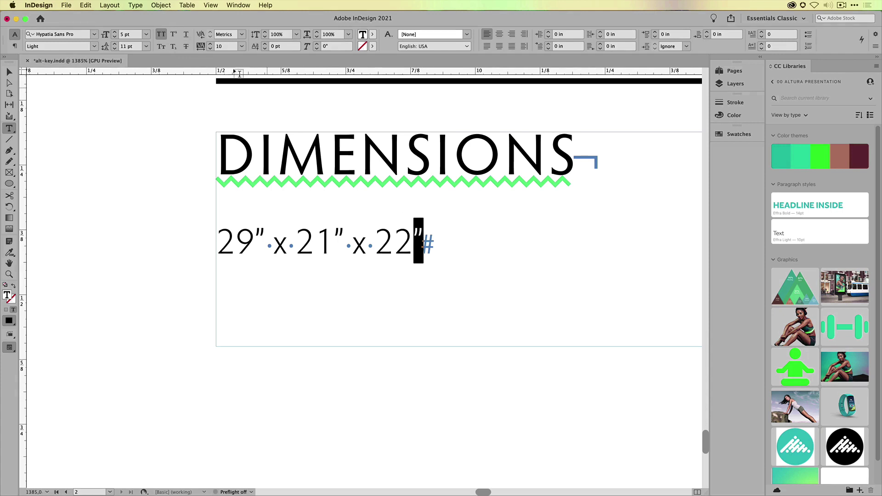
alt+click(173, 34)
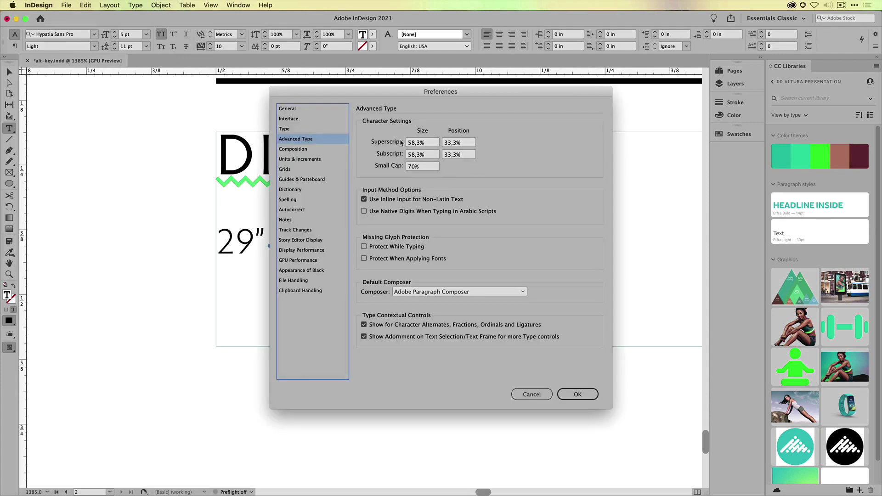
click(529, 394)
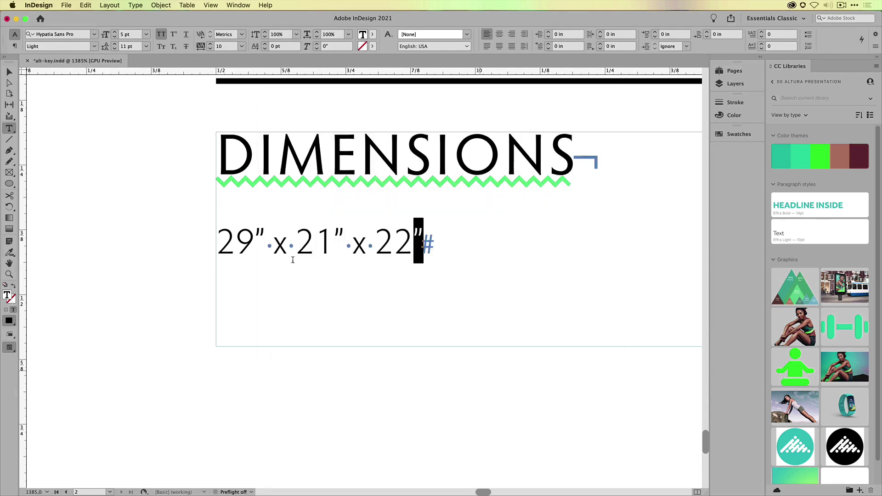
Leave text editing and select the wood grain chair image above the Dimensions caption.
click(9, 72)
click(113, 144)
alt+super+click(577, 270)
alt+super+click(577, 269)
alt+super+click(577, 269)
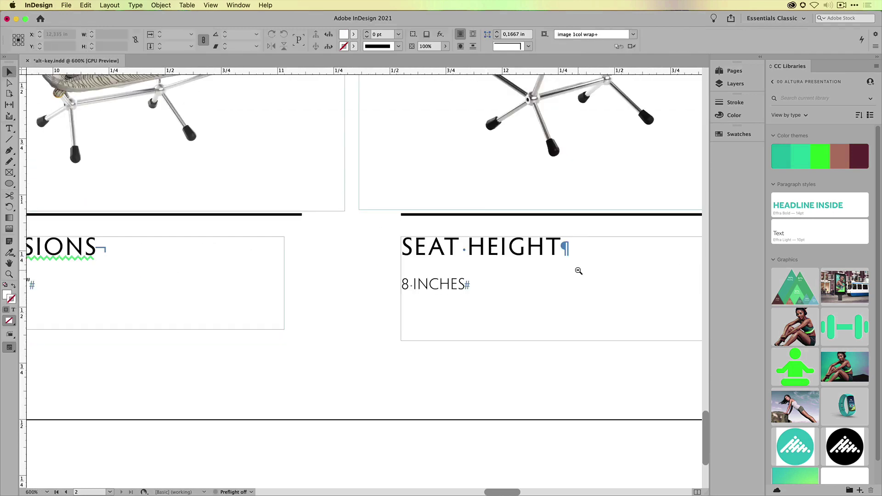
drag(350, 248, 574, 265)
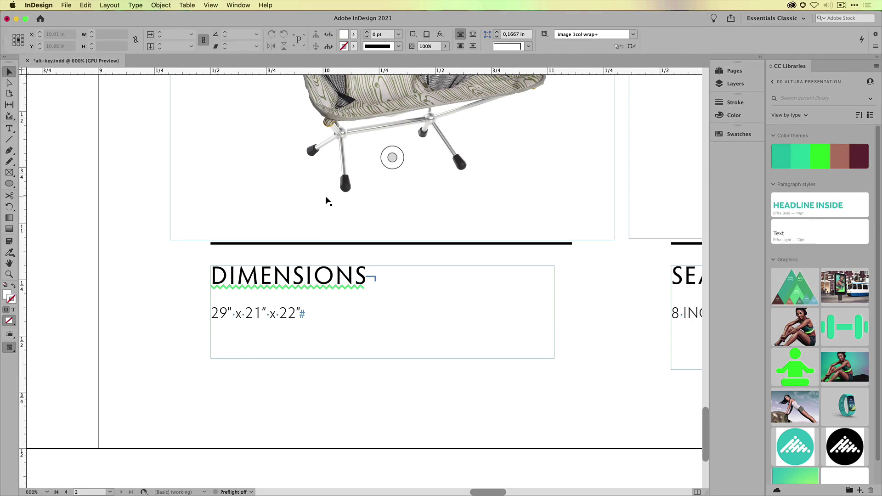
alt+super+click(362, 229)
alt+super+click(362, 229)
alt+super+click(362, 229)
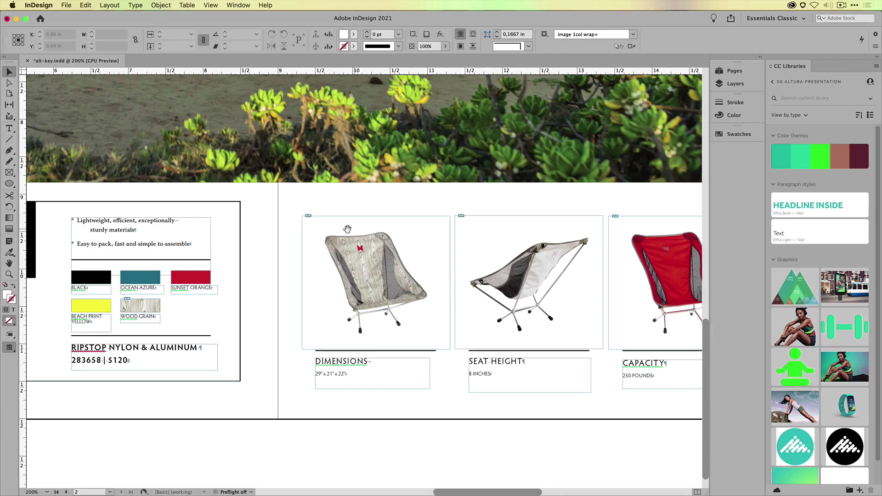
scroll(347, 229, down, 3)
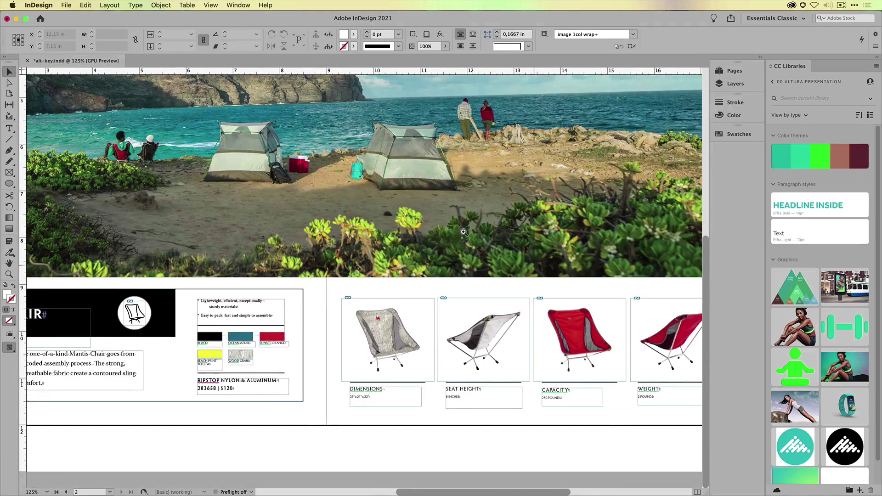
scroll(463, 231, down, 1)
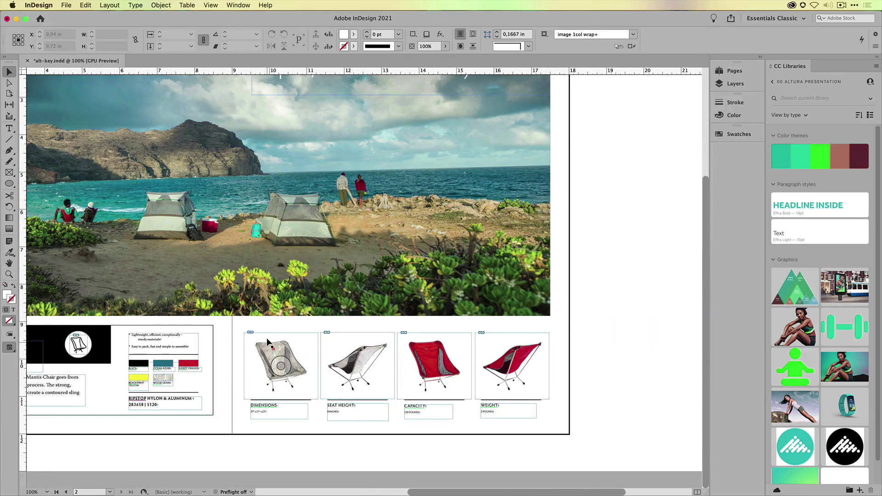
click(267, 339)
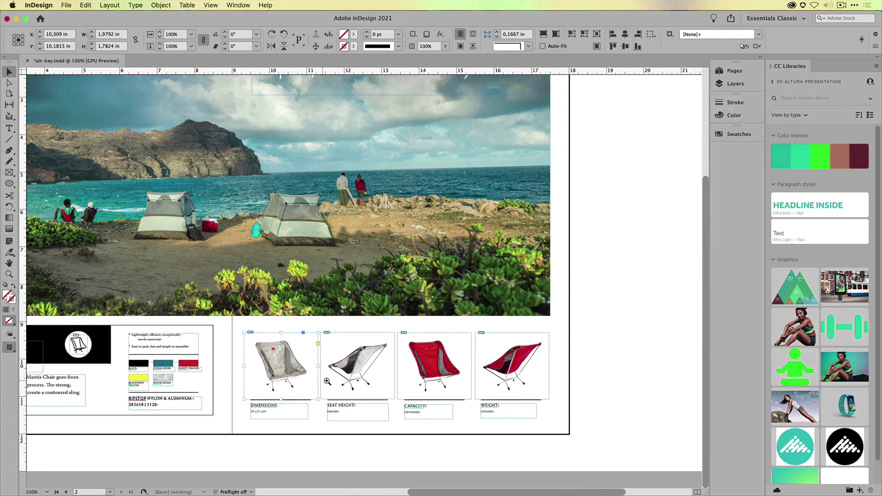
Open the Links panel from the chair image's link badge, examine the link information, and close the panel.
scroll(327, 382, up, 2)
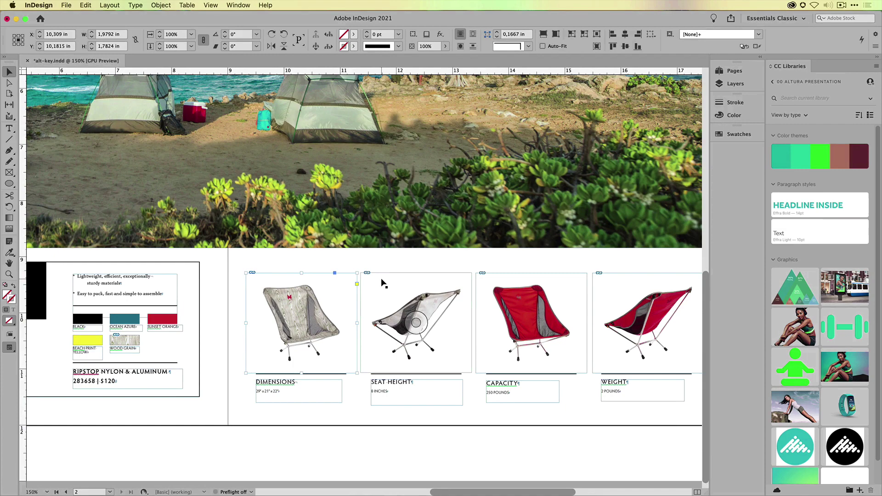
click(252, 273)
drag(456, 76, 532, 74)
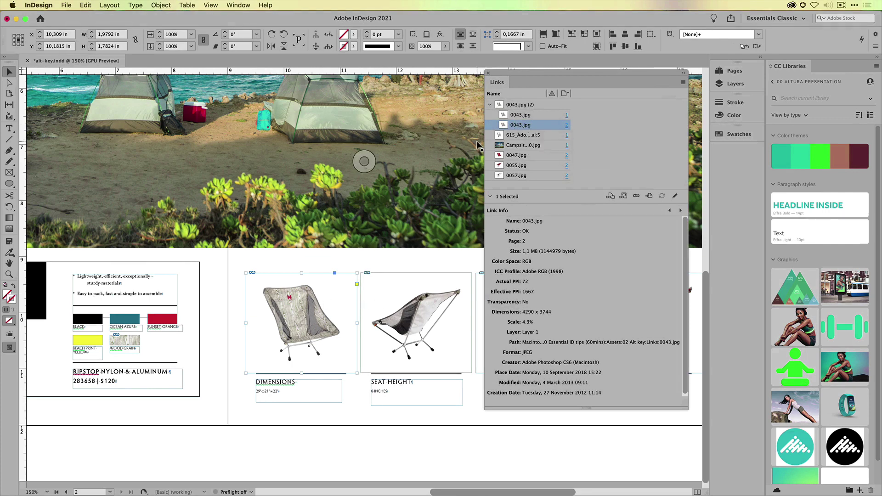
click(488, 73)
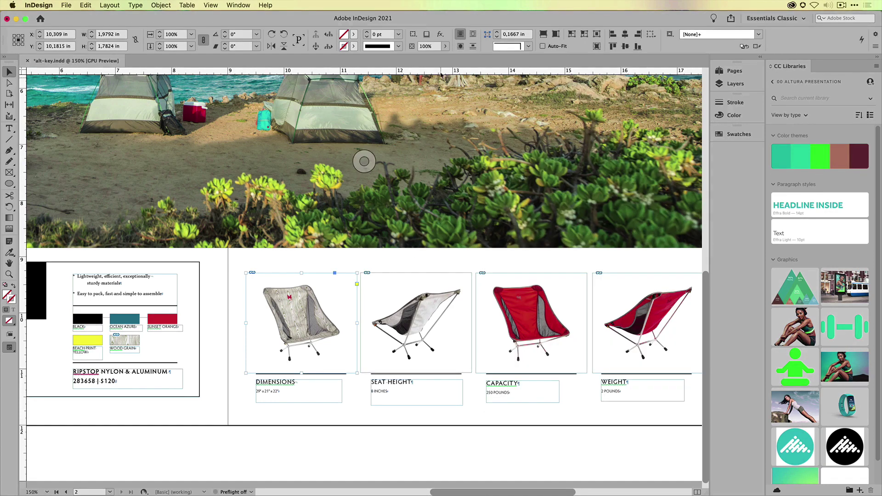
Open the Text Wrap panel from the chair image's wrap option, examine its settings, and close it.
alt+click(469, 47)
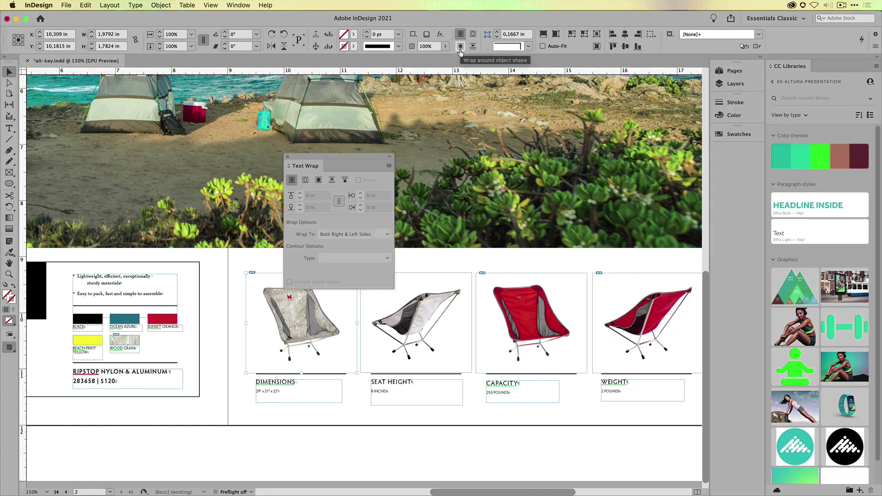
drag(382, 150, 524, 124)
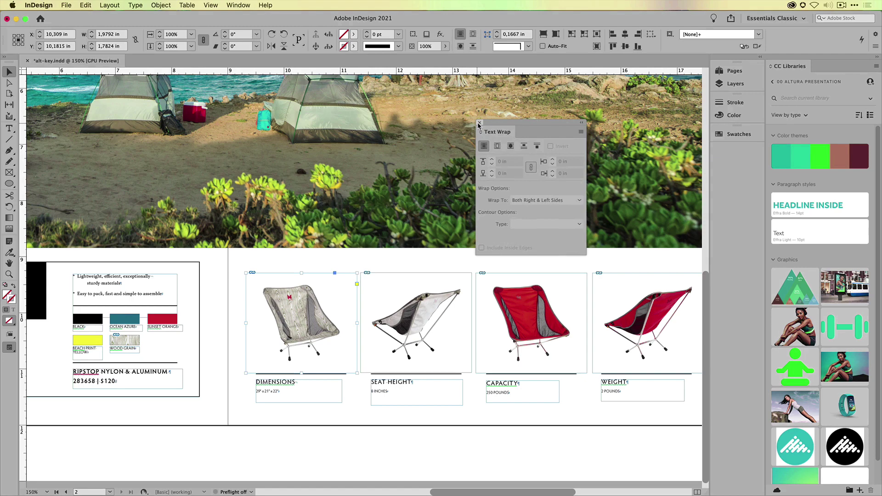
click(479, 123)
Duplicate the Wood Grain swatch, scale the copy down to about 0.27 in wide, and cut it to the clipboard.
key(super+minus)
drag(255, 300, 407, 306)
super+click(386, 345)
key(super+equal)
key(super+equal)
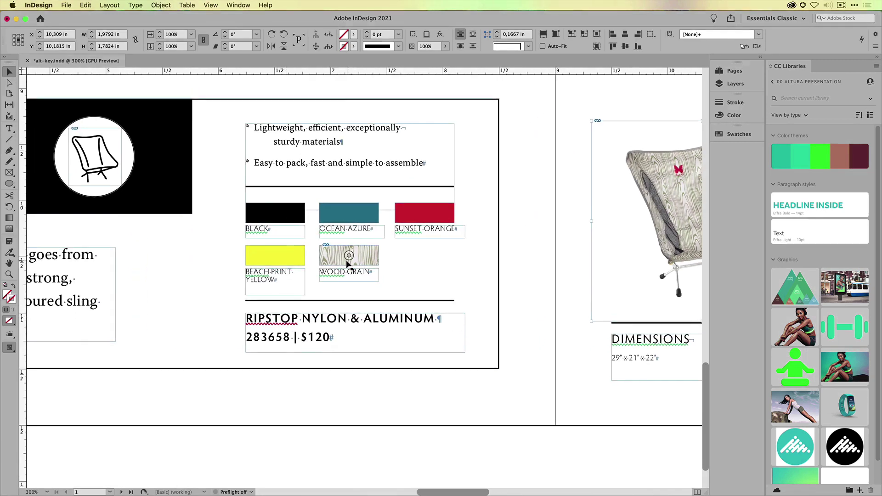
click(373, 262)
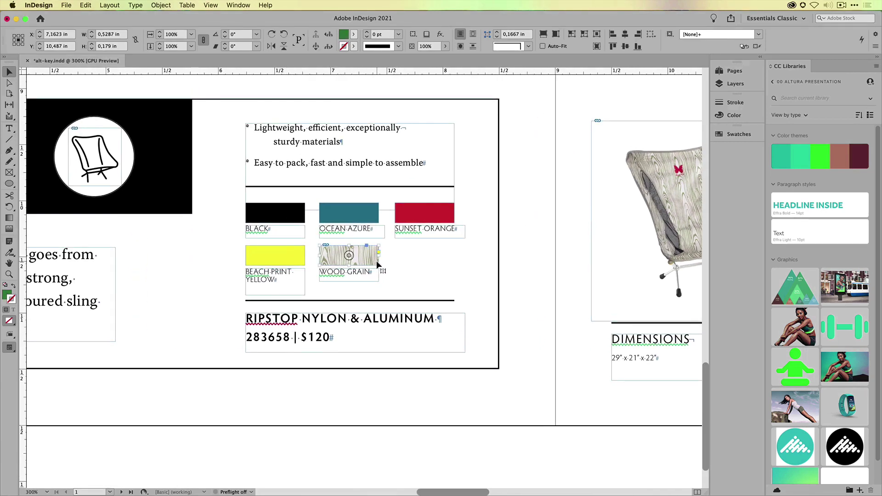
double_click(248, 321)
click(10, 72)
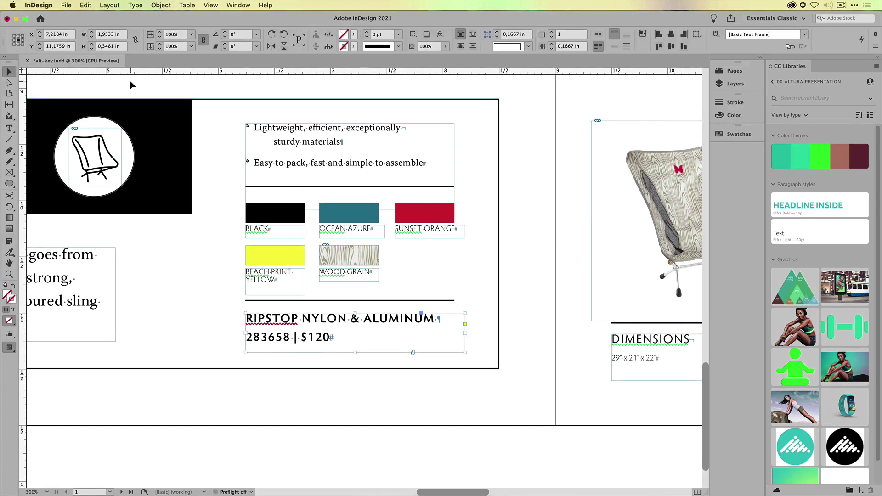
click(132, 85)
key(super+v)
drag(395, 293, 366, 281)
key(super+x)
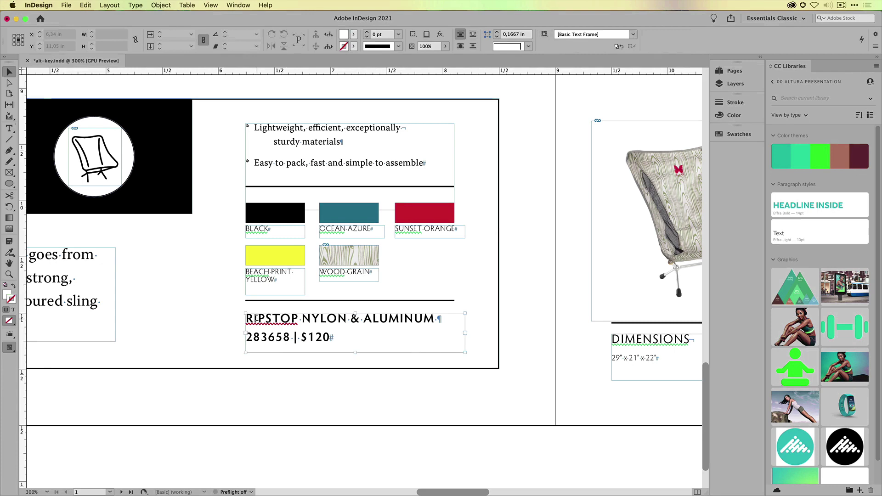
Paste the small wood grain swatch inline at the start of the Ripstop Nylon & Aluminum text.
key(t)
click(246, 318)
key(super+v)
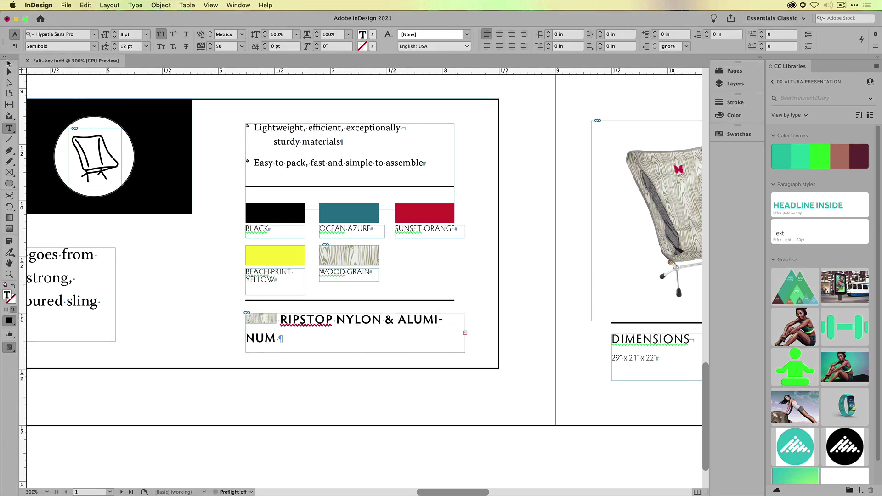
Select the inline wood grain swatch, open its Anchored Object Options from the anchor marker, and cancel without changes.
click(9, 72)
click(260, 318)
click(271, 318)
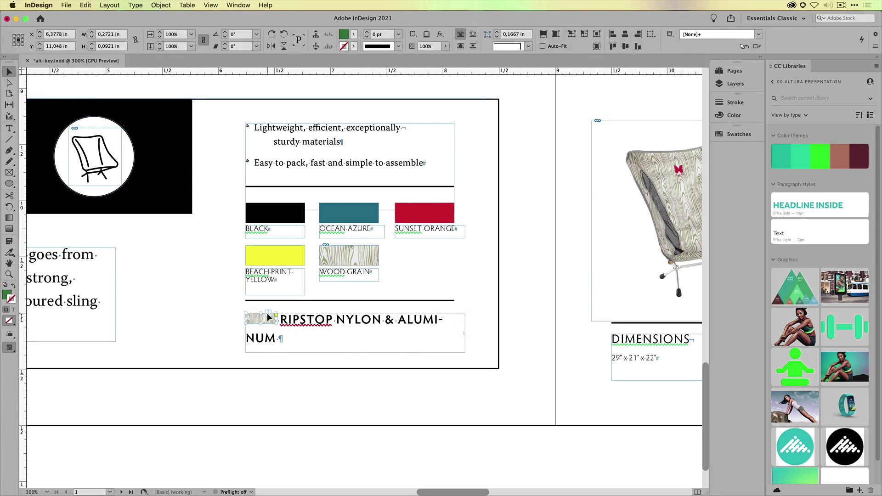
alt+click(269, 317)
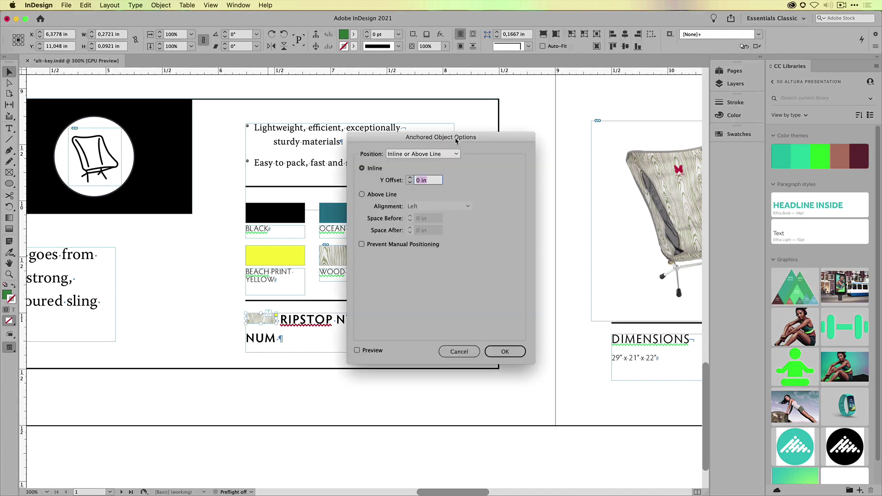
click(476, 352)
Deselect the inline swatch and view the complete catalog spread.
click(553, 318)
alt+super+click(447, 282)
alt+super+click(447, 282)
alt+super+click(447, 281)
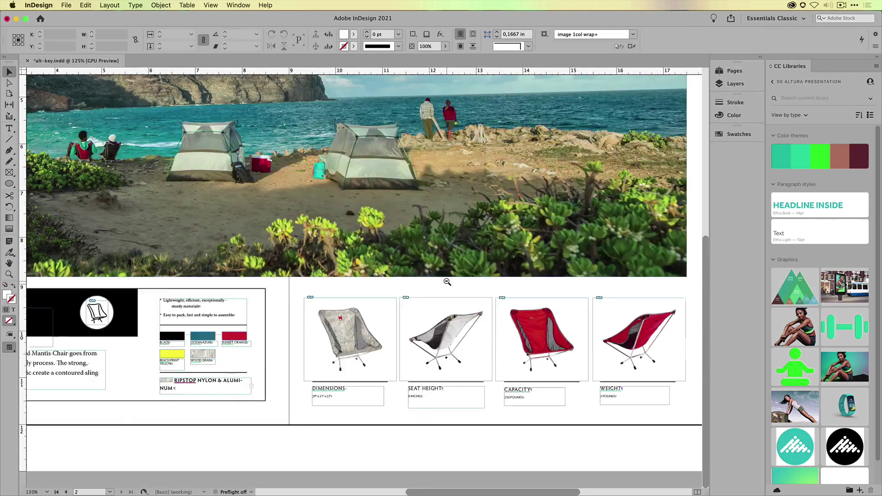
drag(311, 278, 395, 278)
alt+super+click(395, 278)
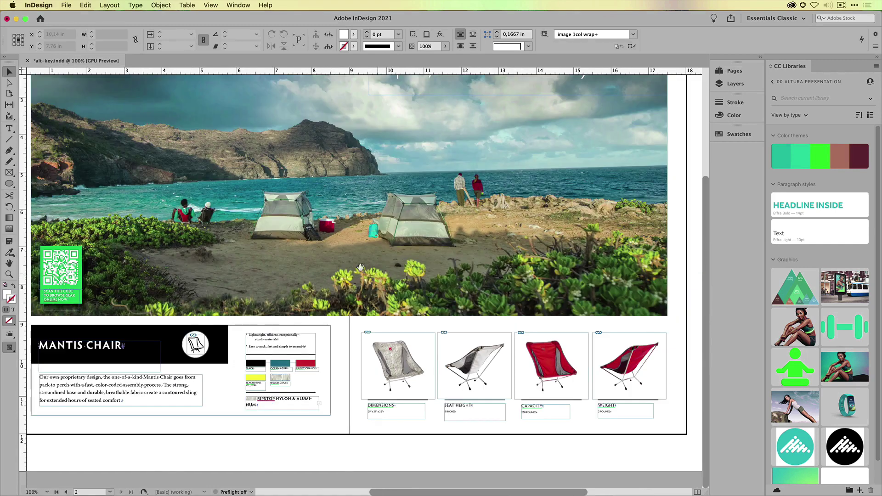
drag(347, 257, 411, 273)
alt+super+click(366, 265)
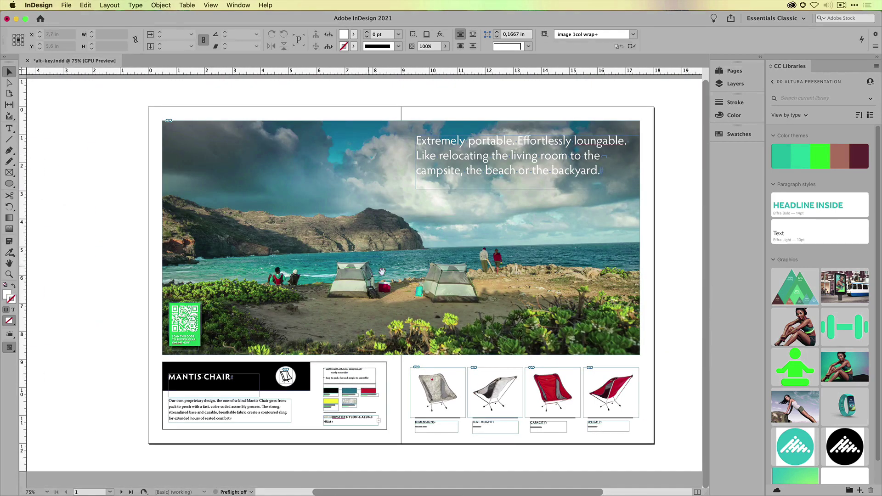